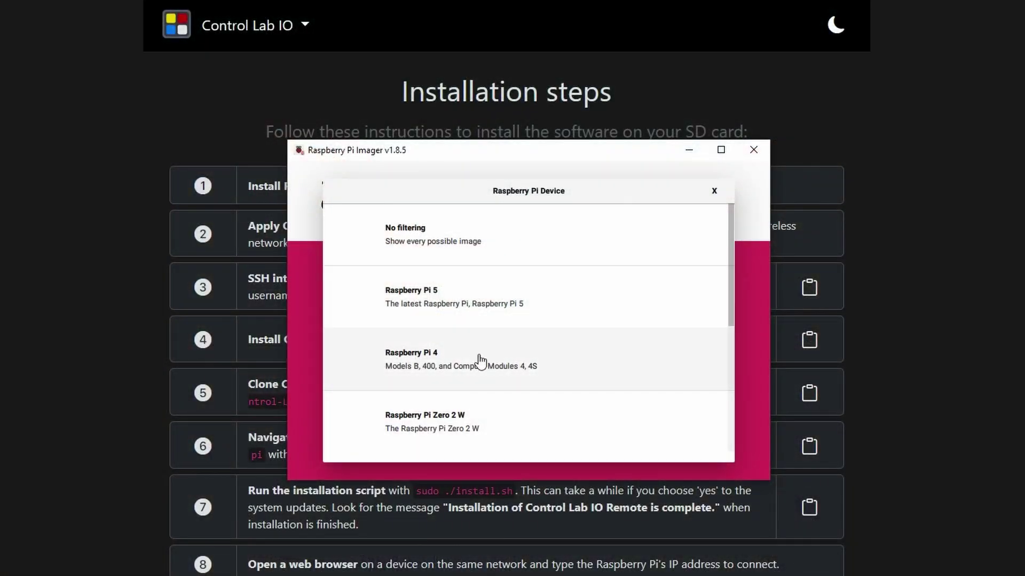
# Choose Raspberry Pi Zero as the device and Raspberry Pi OS Lite (32-bit) as the OS.
pyautogui.scroll(-5, 483, 373)
pyautogui.click(487, 358)
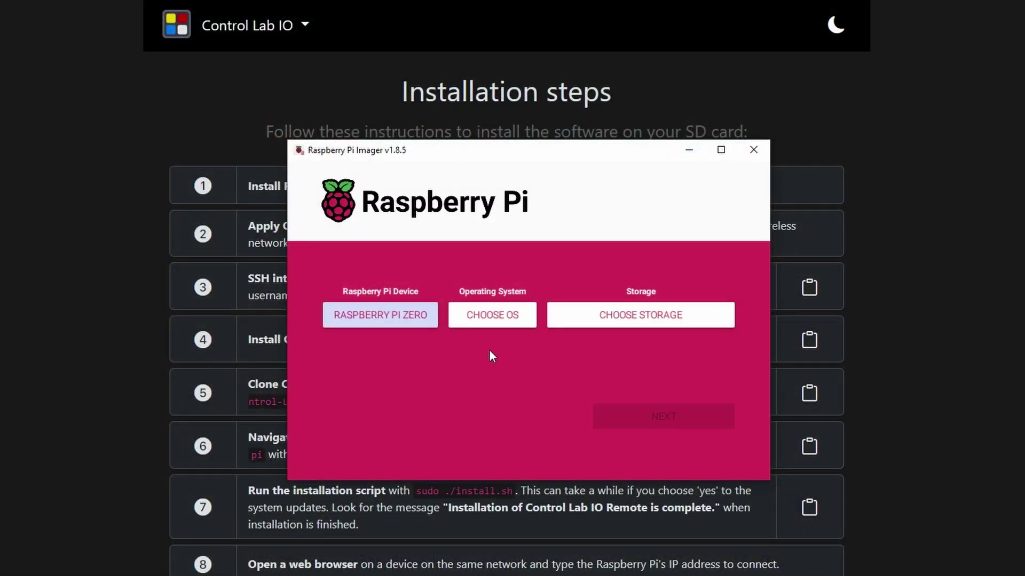
pyautogui.click(497, 317)
pyautogui.click(487, 355)
pyautogui.click(493, 283)
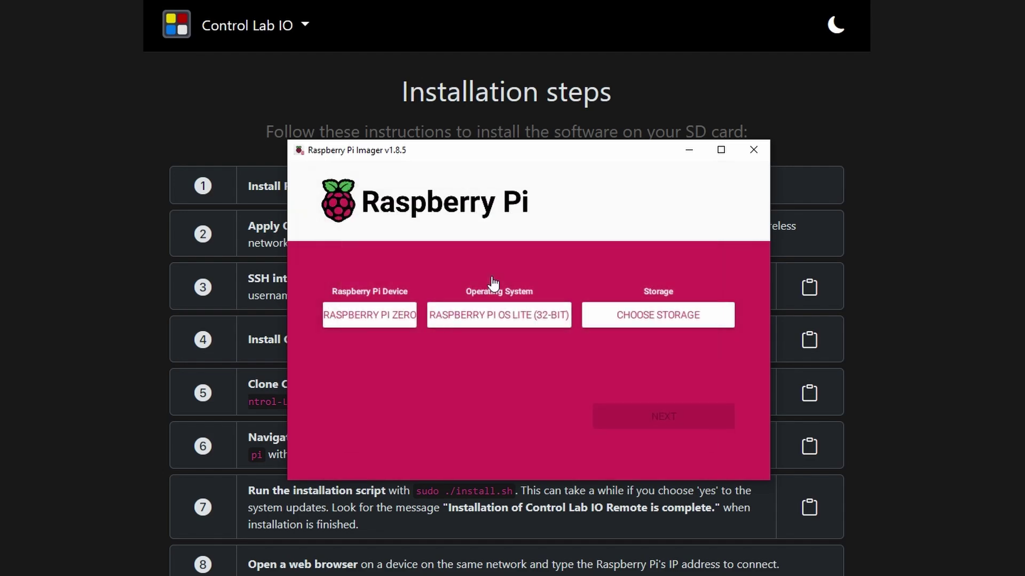
# Select the Generic USB storage drive, then open OS customisation and select the default hostname.
pyautogui.click(643, 316)
pyautogui.click(532, 234)
pyautogui.click(671, 415)
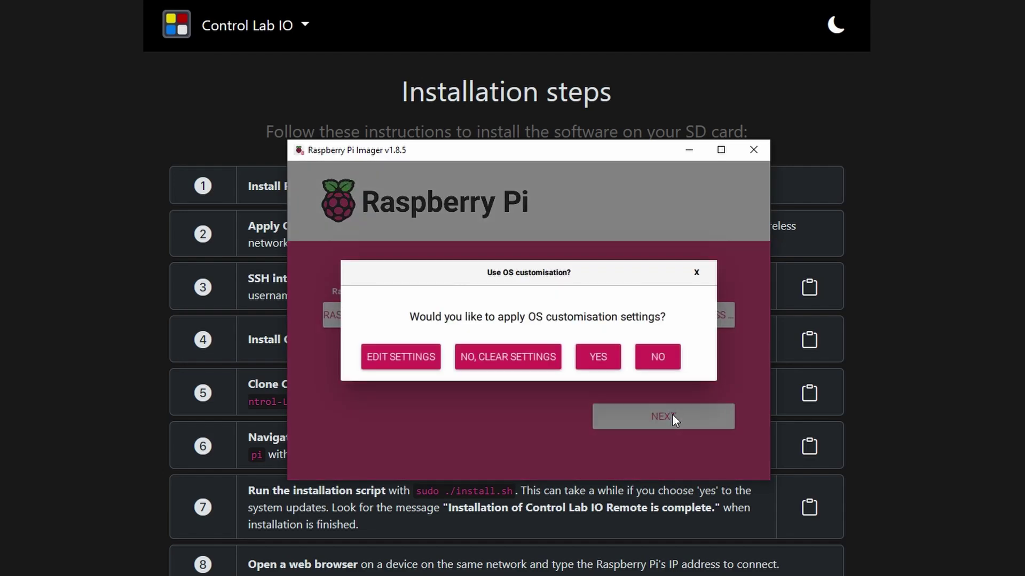
pyautogui.click(408, 357)
pyautogui.doubleClick(522, 165)
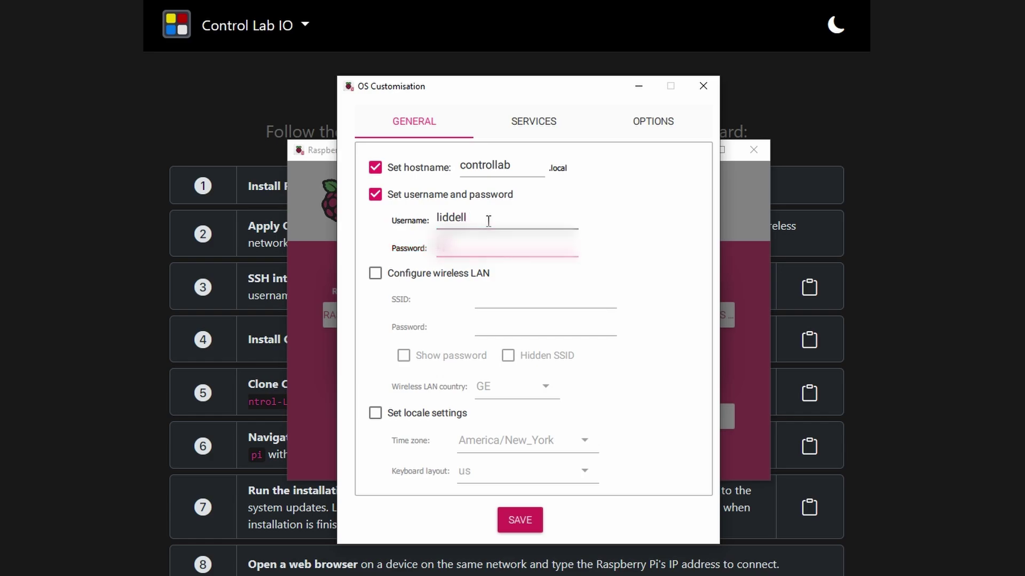
# Enter the Wi-Fi password and set the wireless LAN country to US.
pyautogui.press('Tab')
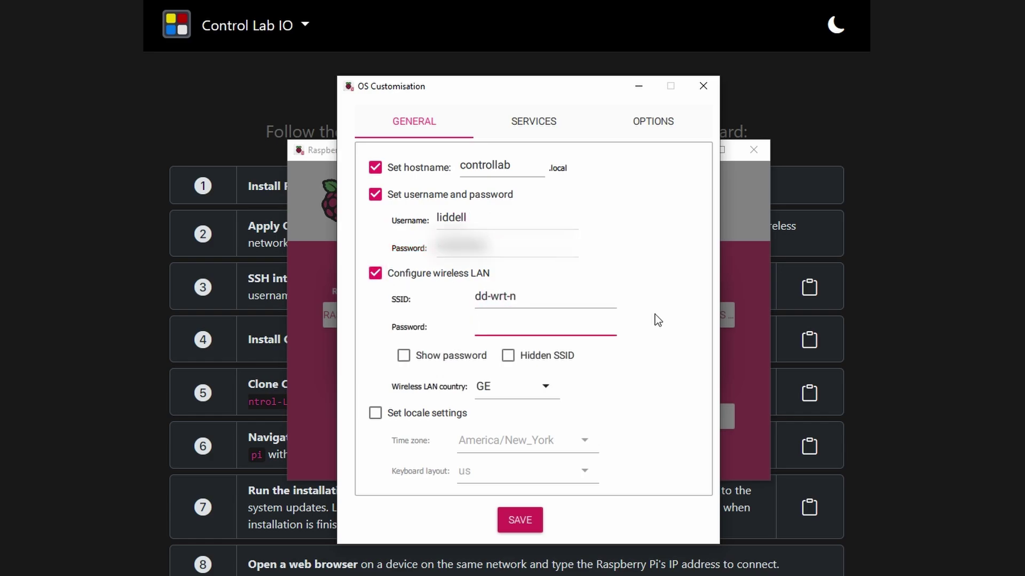
pyautogui.write('***********')
pyautogui.click(544, 389)
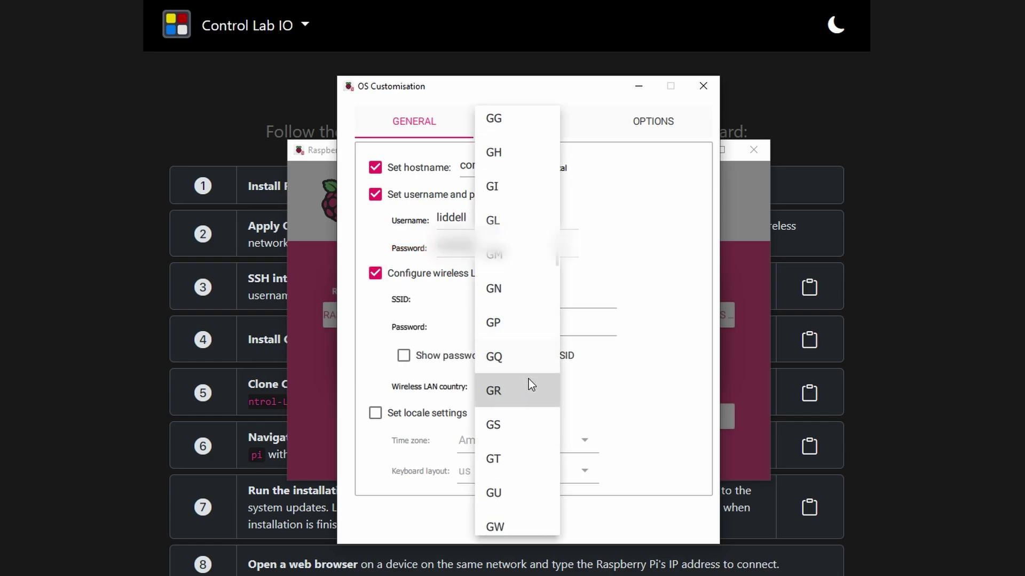
pyautogui.write('US')
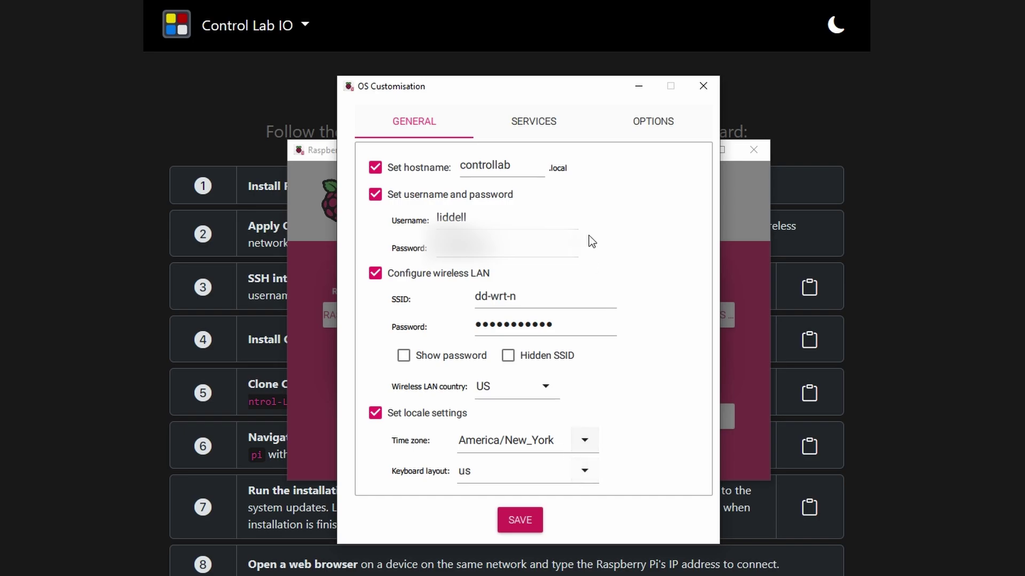
# Enable SSH, save the customisation, and confirm erasing the drive to write the image.
pyautogui.click(549, 125)
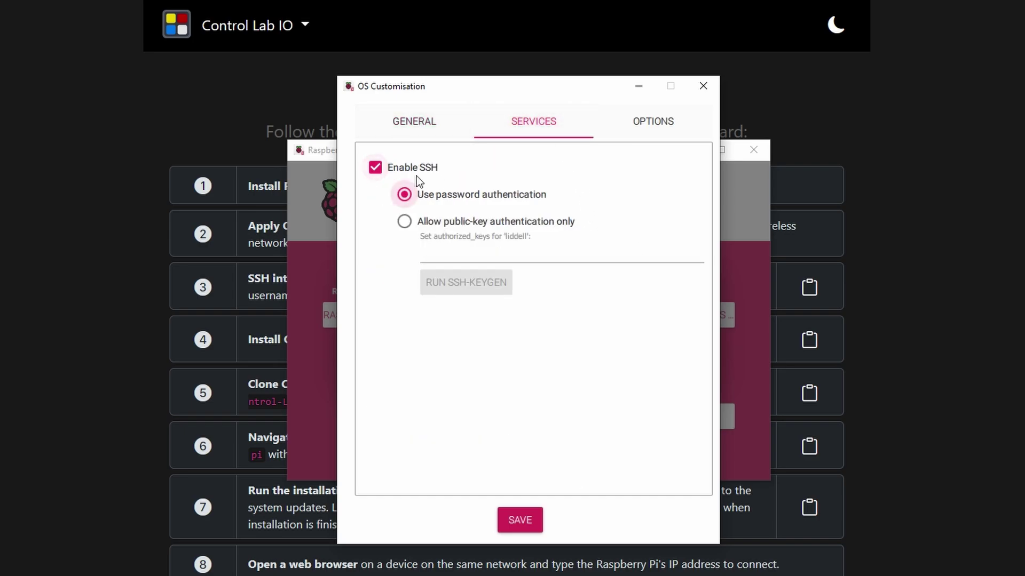
pyautogui.click(374, 168)
pyautogui.click(373, 171)
pyautogui.click(518, 518)
pyautogui.click(594, 353)
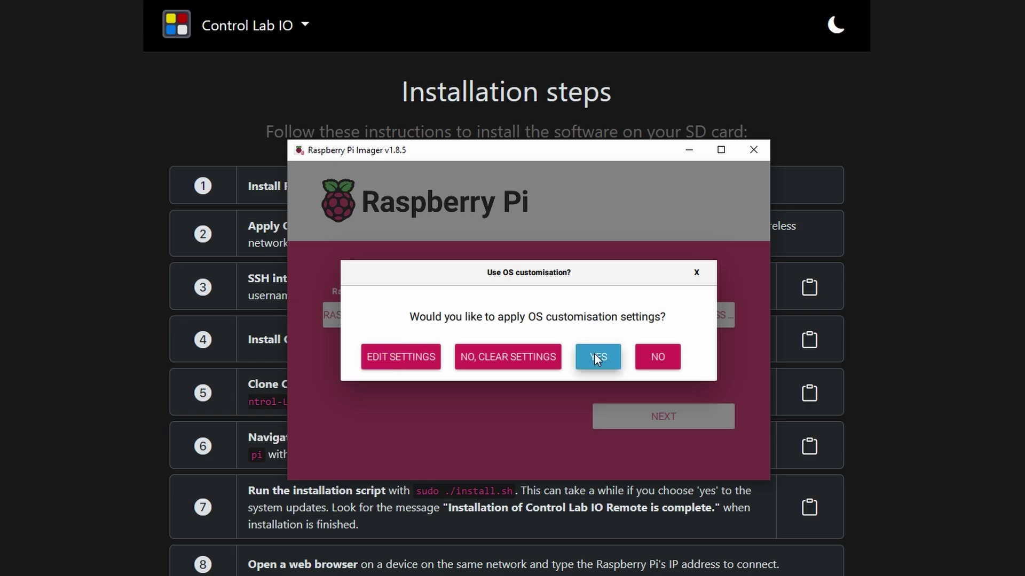
pyautogui.click(539, 371)
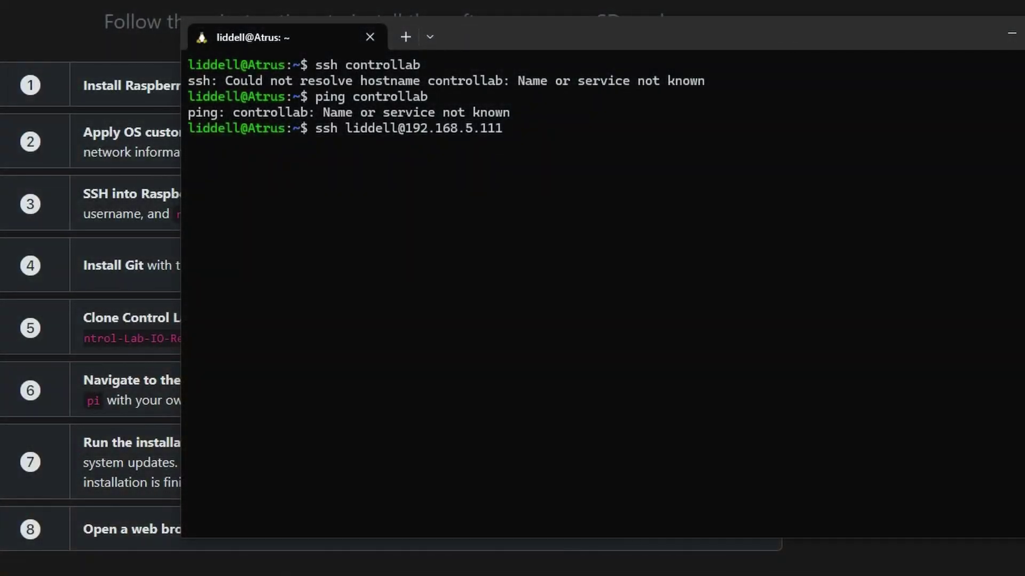
# SSH into the Pi at 192.168.5.1, accept the host key, log in, and run sudo apt update.
pyautogui.press('Return')
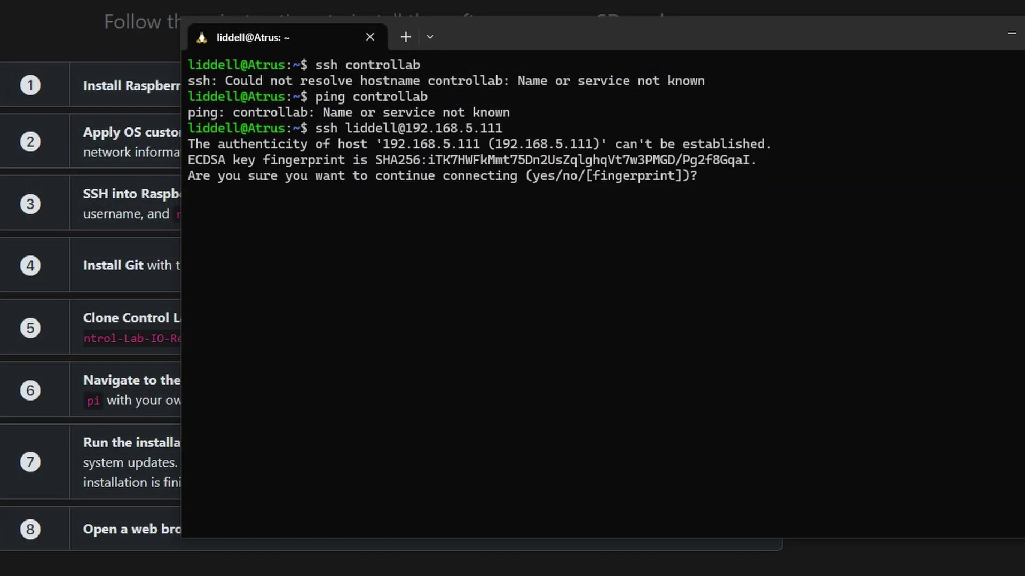
pyautogui.press('Return')
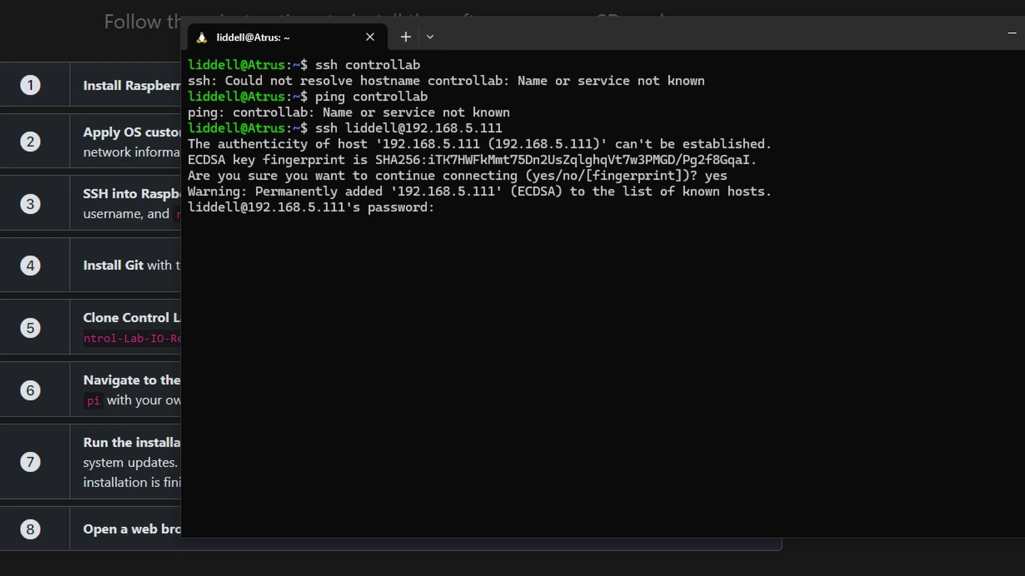
pyautogui.press('Return')
pyautogui.write('sudo')
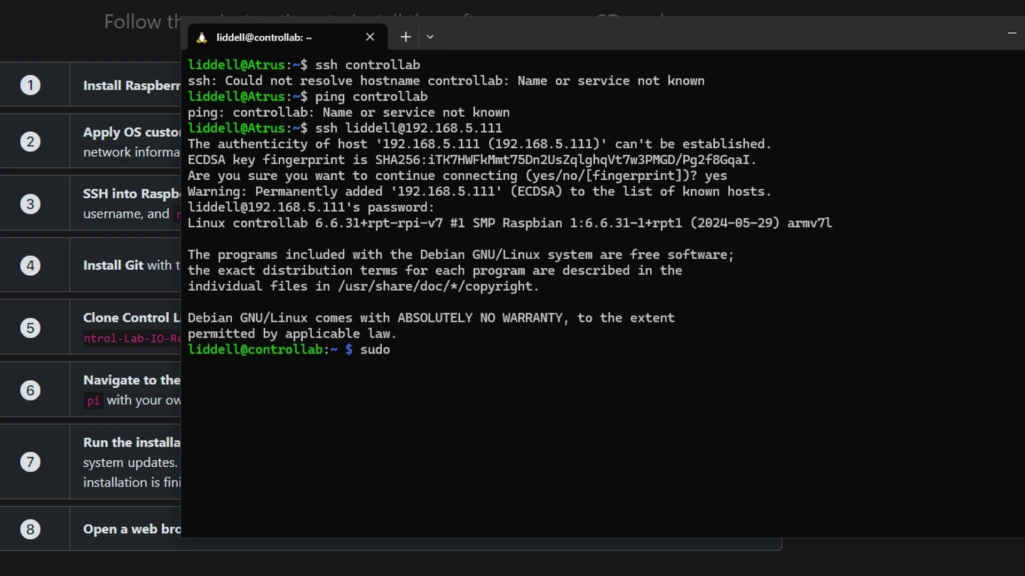
pyautogui.write(' apt update')
pyautogui.press('Return')
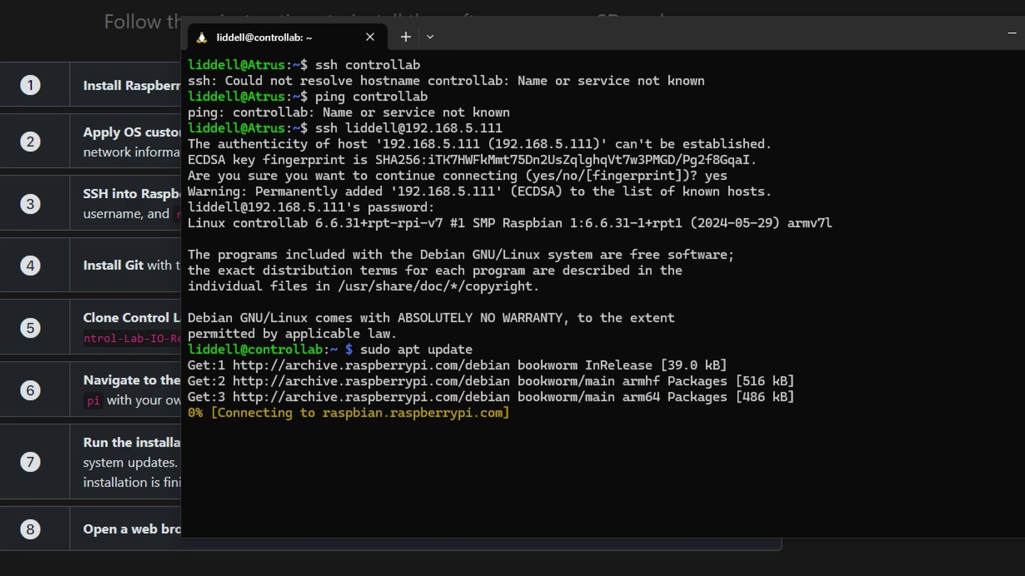
# Install Git with sudo apt install git, answering y to the prompt.
pyautogui.write('sudo apt')
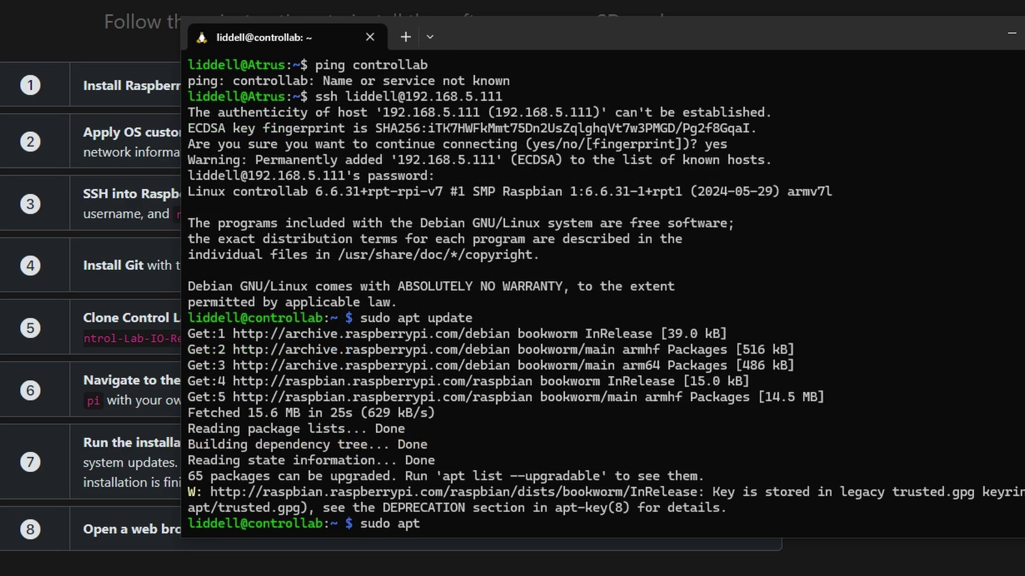
pyautogui.write(' install git')
pyautogui.press('Return')
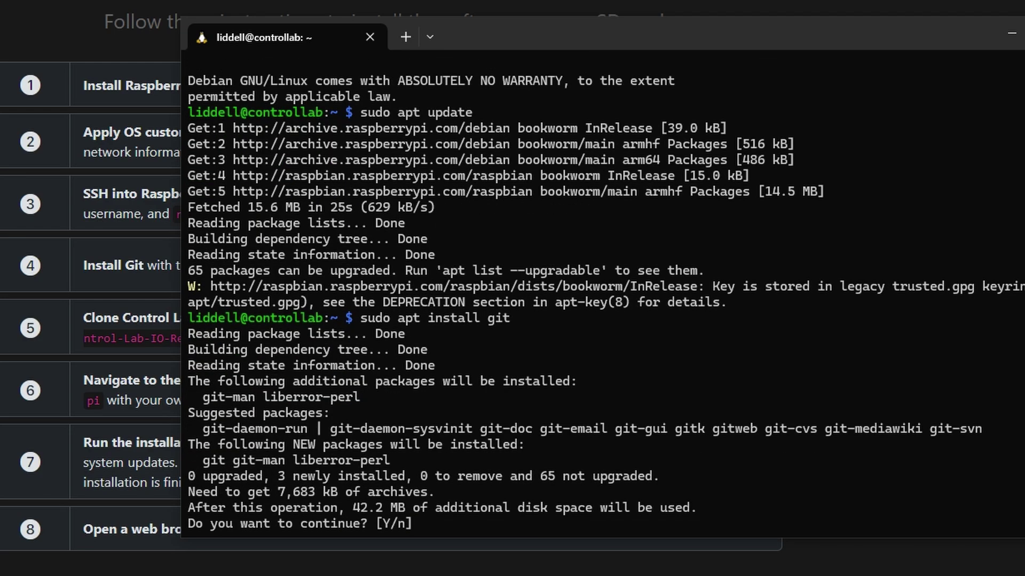
pyautogui.write('y')
pyautogui.press('Return')
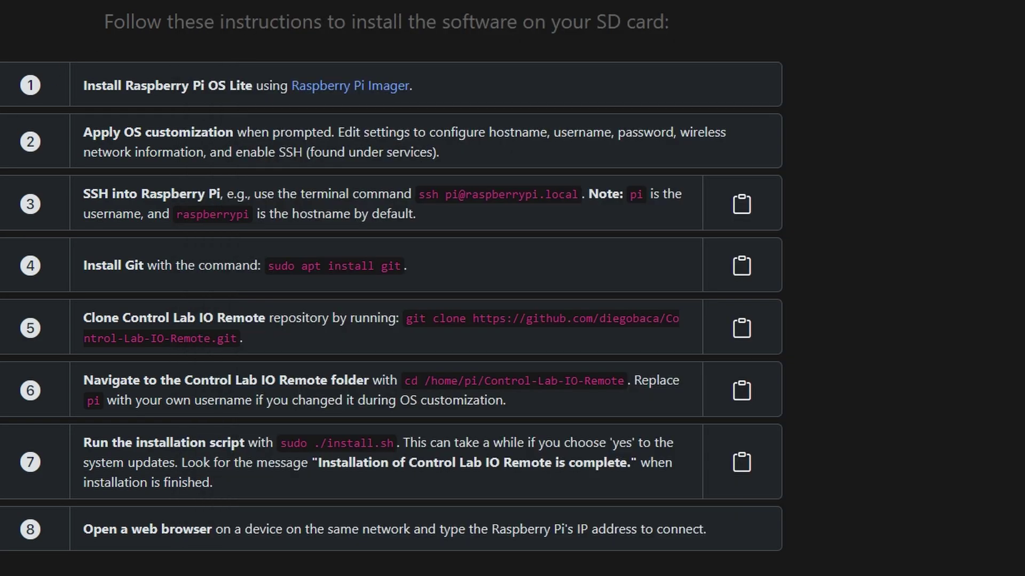
# Copy the git clone command from step 5 of the instructions page.
pyautogui.moveTo(408, 323)
pyautogui.mouseDown()
pyautogui.moveTo(409, 333)
pyautogui.moveTo(236, 340)
pyautogui.mouseUp()
pyautogui.rightClick(234, 341)
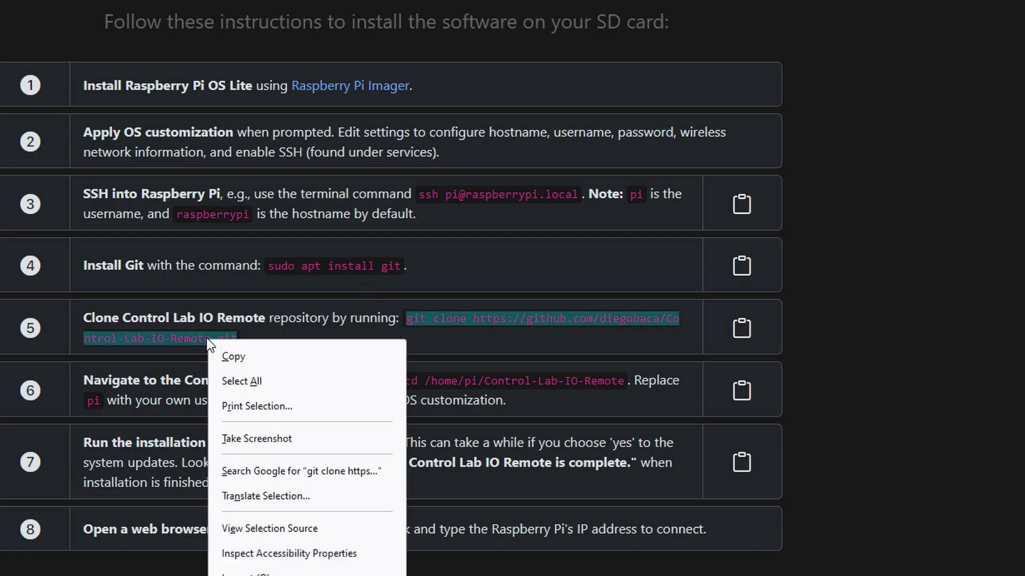
pyautogui.click(231, 355)
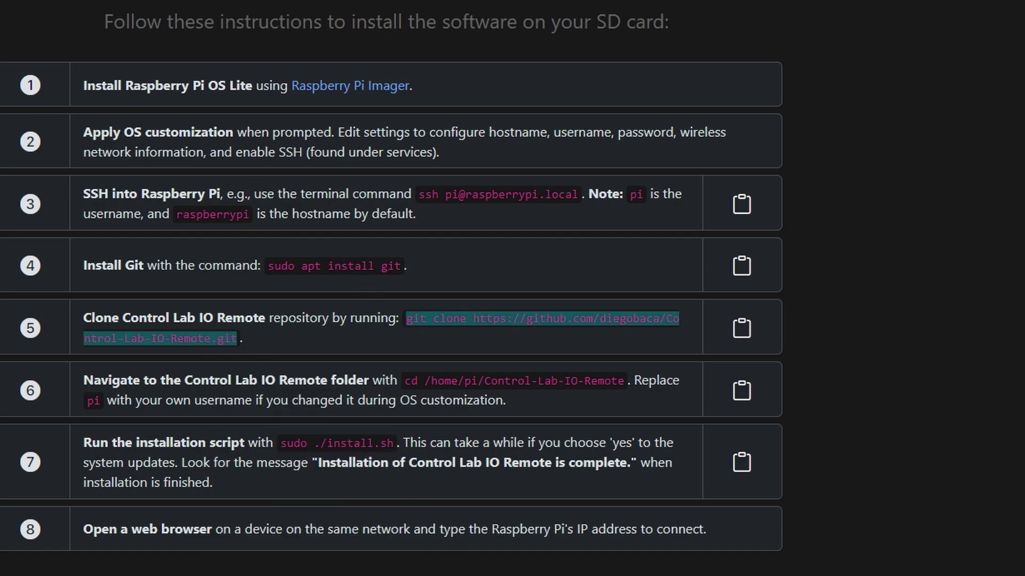
# Paste and run the git clone command, then enter Control-Lab-IO-Remote and list its files.
pyautogui.hotkey('alt', 'Tab')
pyautogui.rightClick(440, 504)
pyautogui.press('Return')
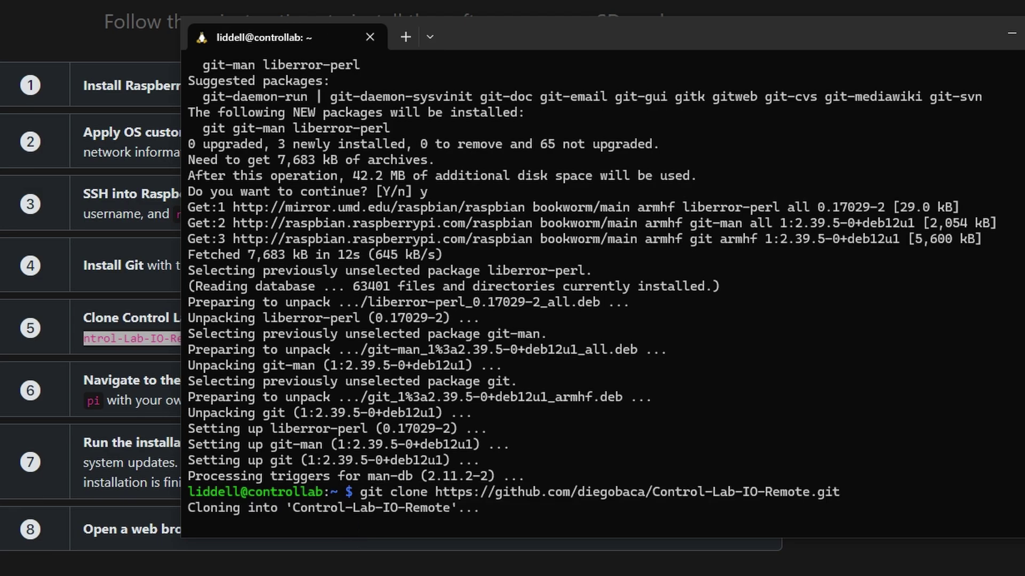
pyautogui.write('cd C')
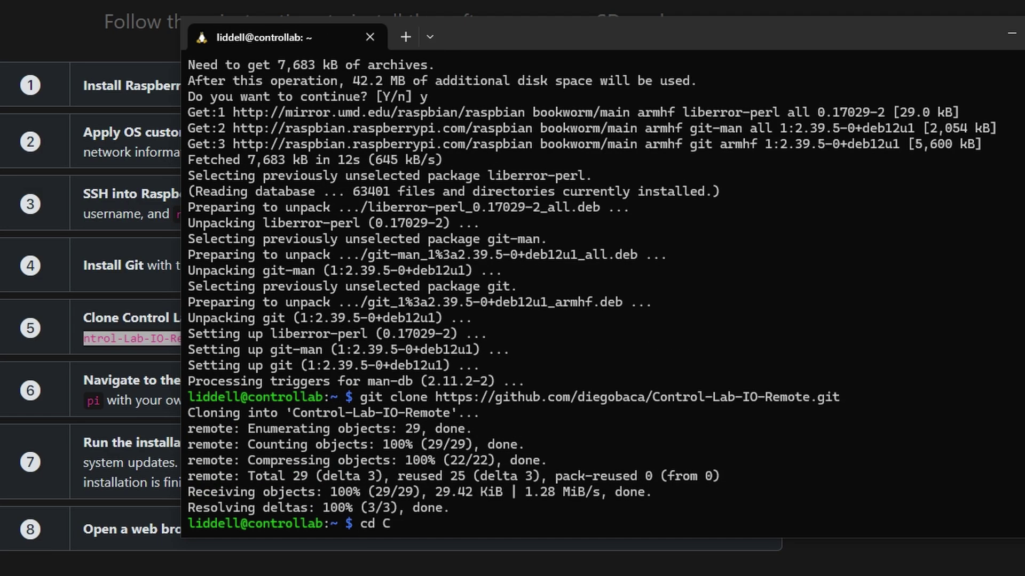
pyautogui.press('Tab')
pyautogui.press('Return')
pyautogui.write('ls')
pyautogui.press('Return')
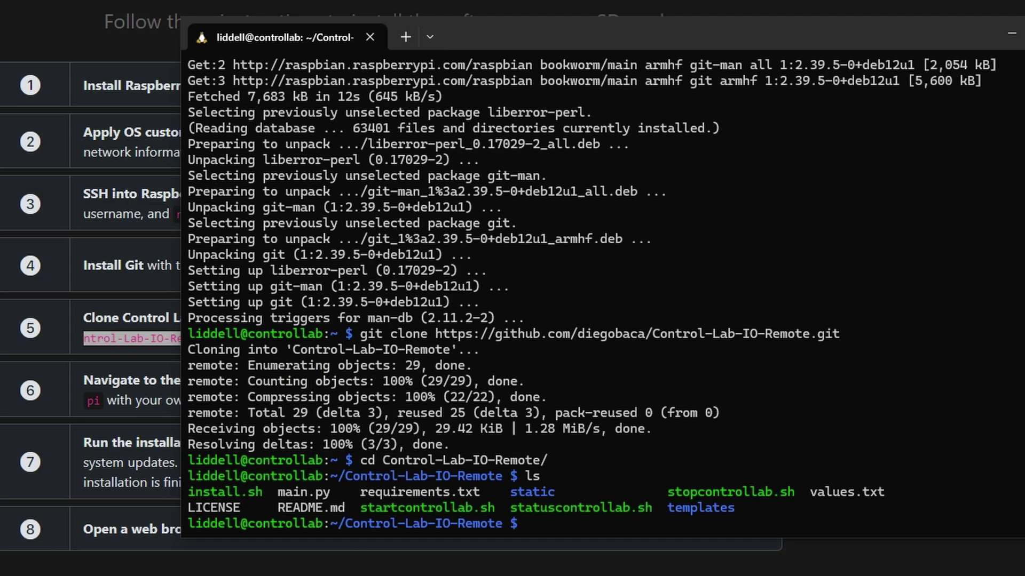
# Run sudo ./install.sh and answer yes to updating system packages.
pyautogui.write('sudo')
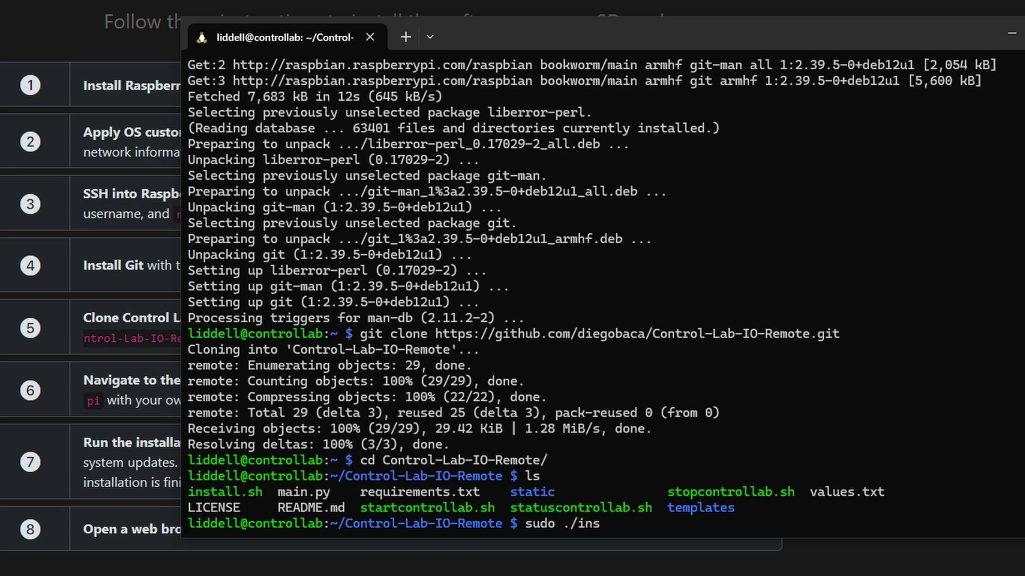
pyautogui.write(' ./ins')
pyautogui.press('Tab')
pyautogui.press('Return')
pyautogui.write('yes')
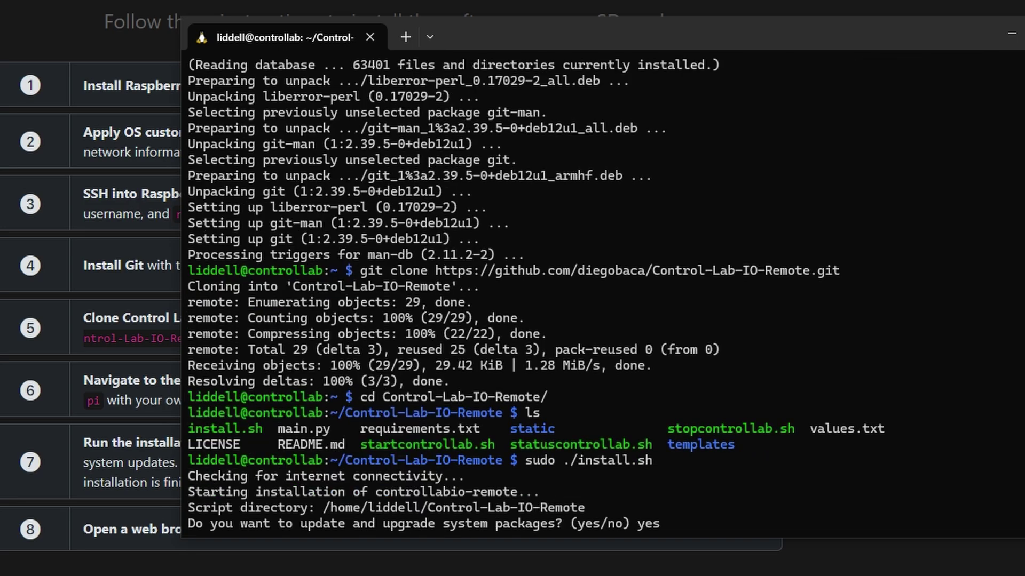
pyautogui.press('Return')
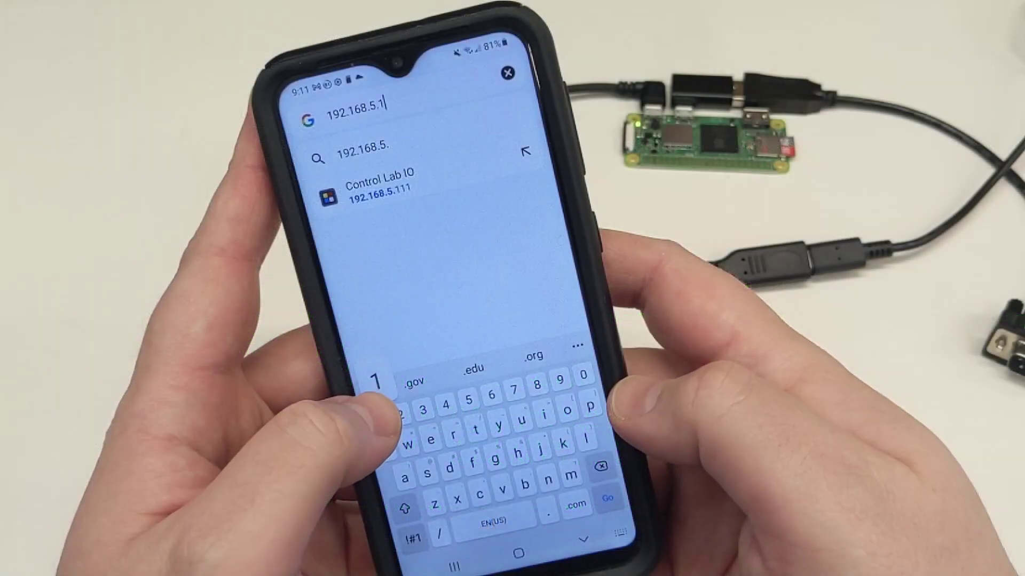
# Load 192.168.5.111 in the phone's browser to open the Control Lab IO page.
pyautogui.press('Return')
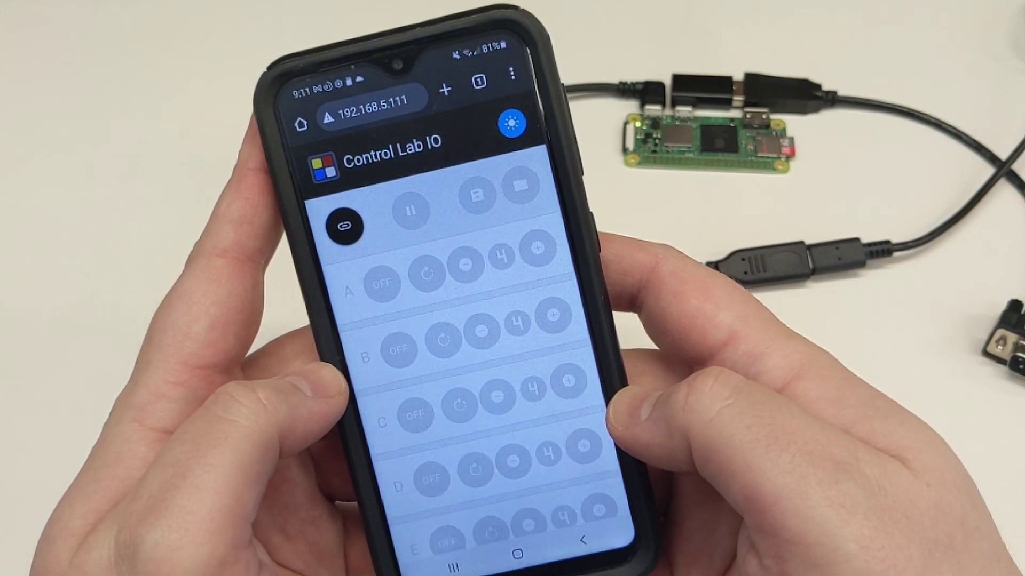